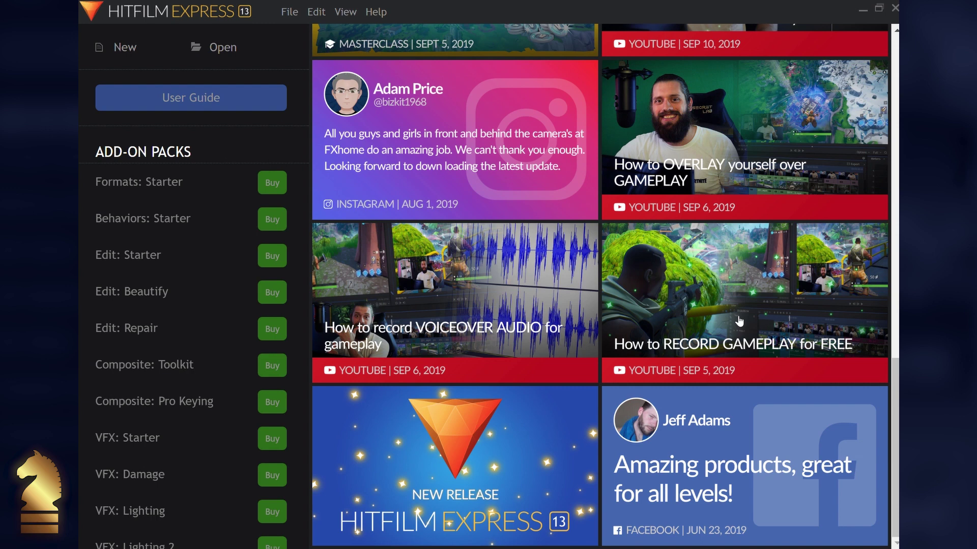
# Create a new project using the 1080p Full HD @ 23.976 fps template
pyautogui.scroll(10, 739, 321)
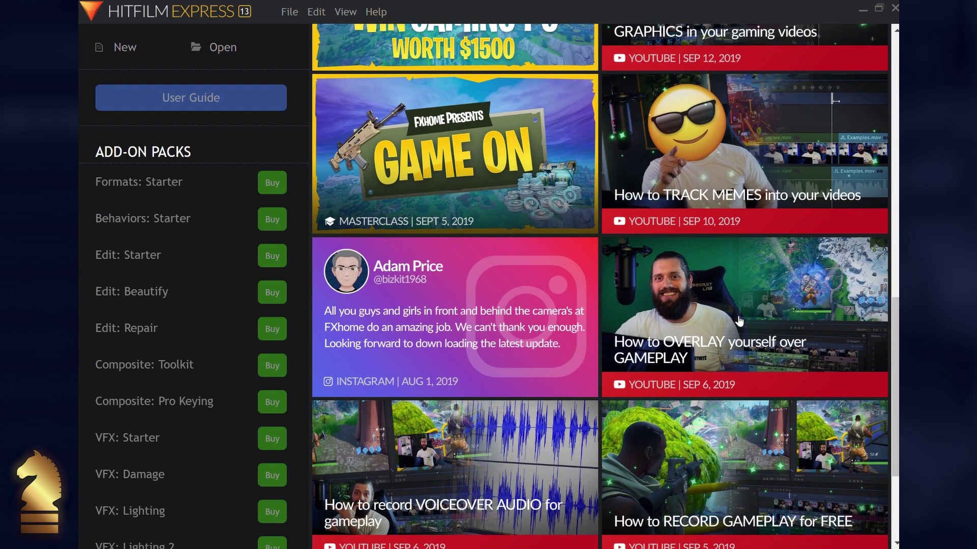
pyautogui.scroll(4, 739, 322)
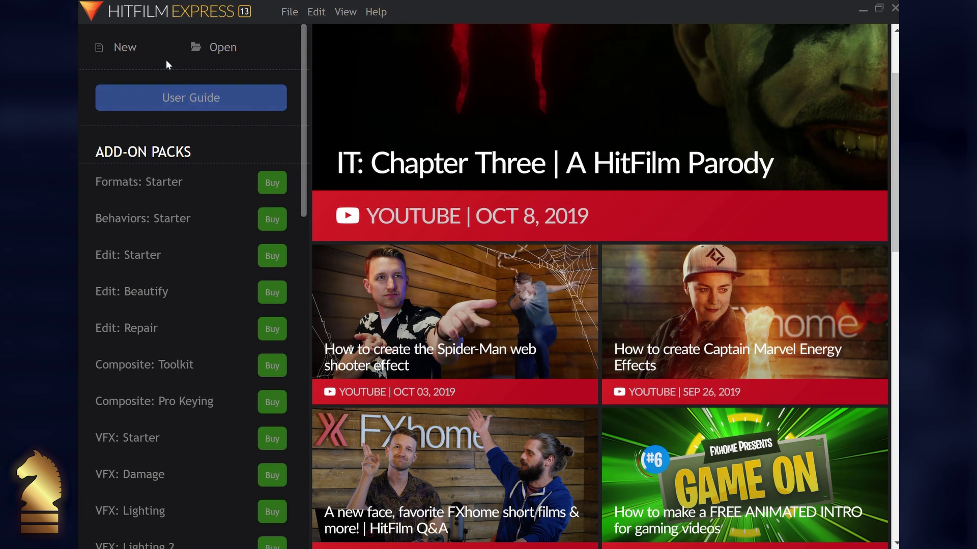
pyautogui.click(125, 52)
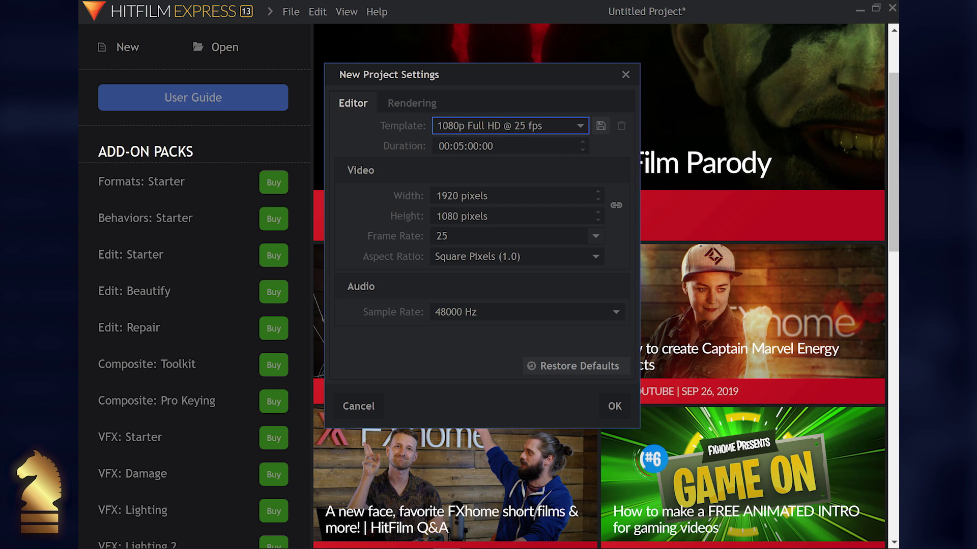
pyautogui.click(510, 126)
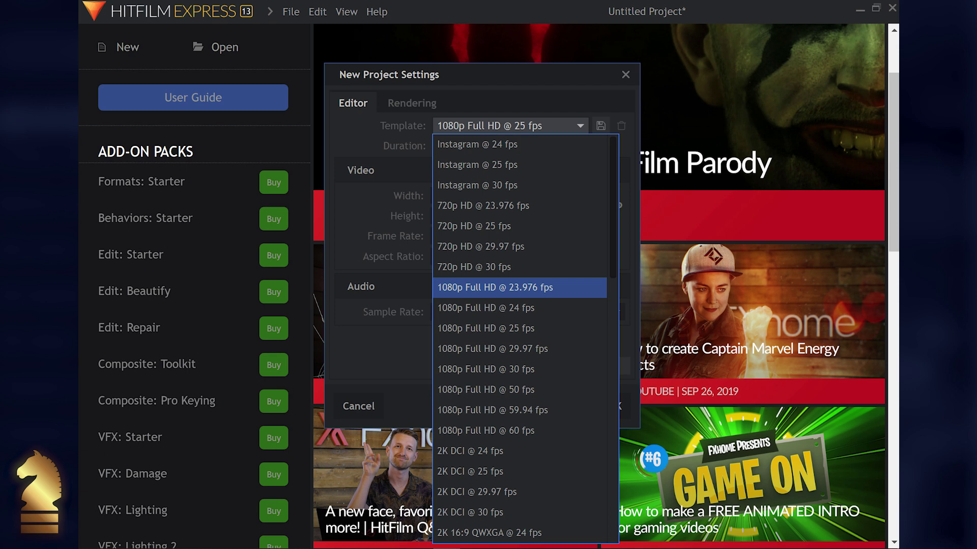
pyautogui.click(509, 288)
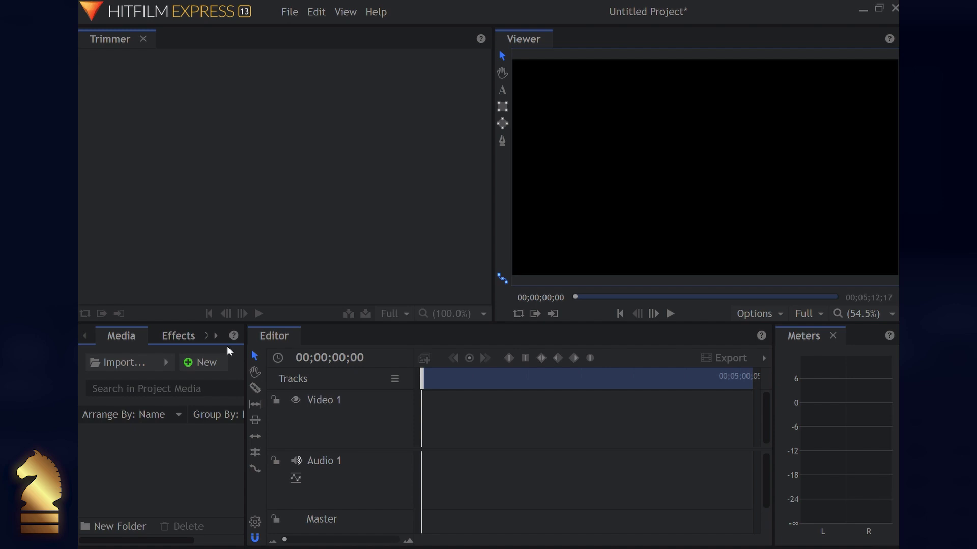
# Dock the Meters panel on the outer side of the Viewer and narrow it to enlarge the Viewer
pyautogui.click(180, 337)
pyautogui.click(111, 337)
pyautogui.click(801, 342)
pyautogui.moveTo(801, 342); pyautogui.dragTo(760, 195)
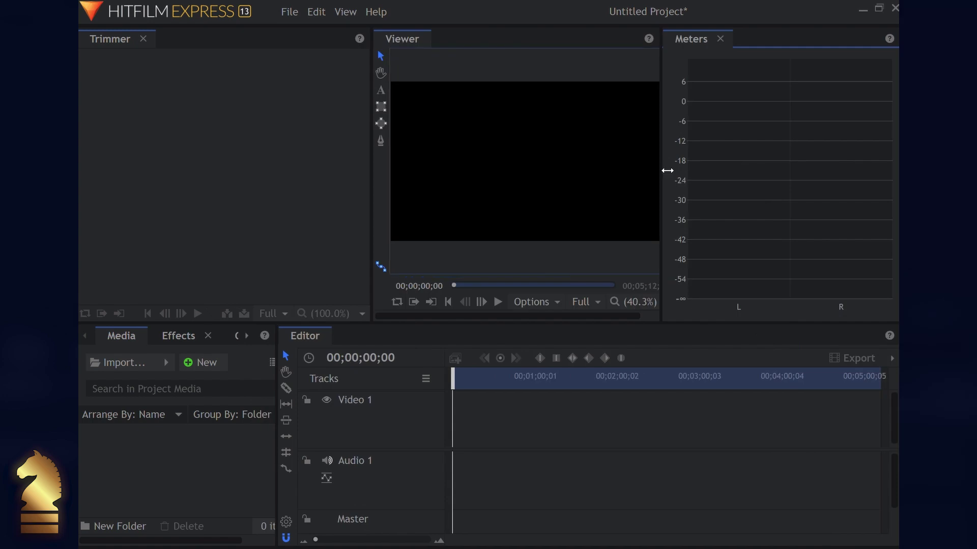
pyautogui.moveTo(667, 171); pyautogui.dragTo(863, 157)
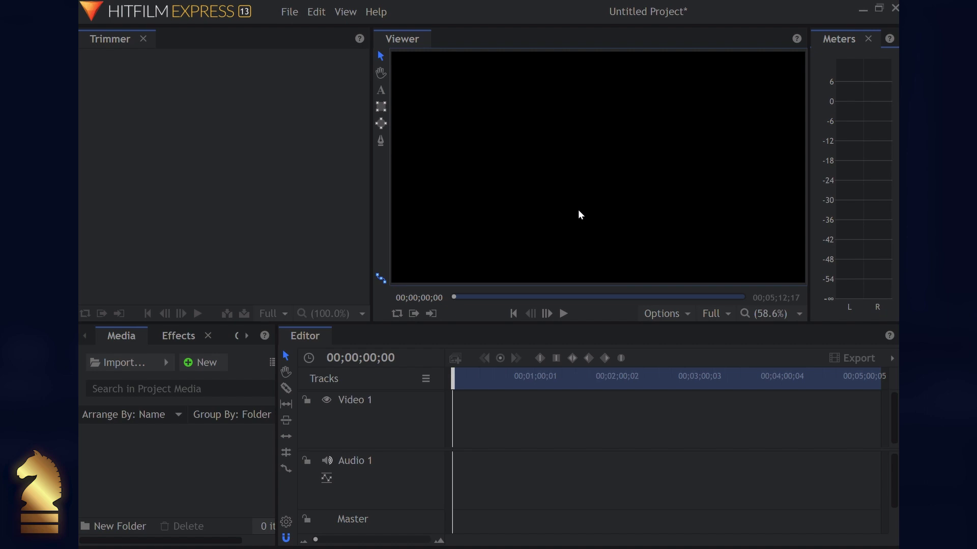
# Dock the Media panel beside the Trimmer and group the Effects panel with it, leaving Media in front
pyautogui.click(120, 338)
pyautogui.moveTo(119, 336); pyautogui.dragTo(186, 196)
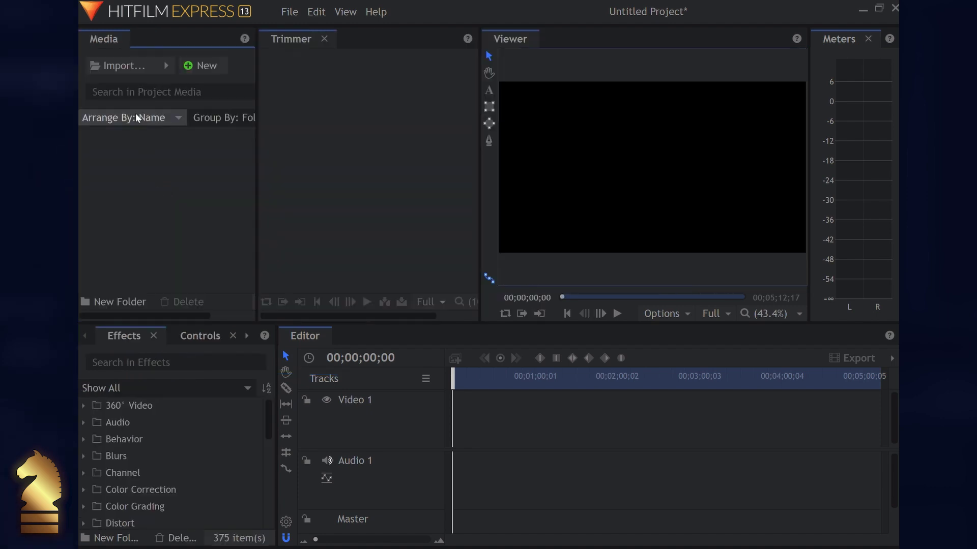
pyautogui.moveTo(122, 336); pyautogui.dragTo(192, 53)
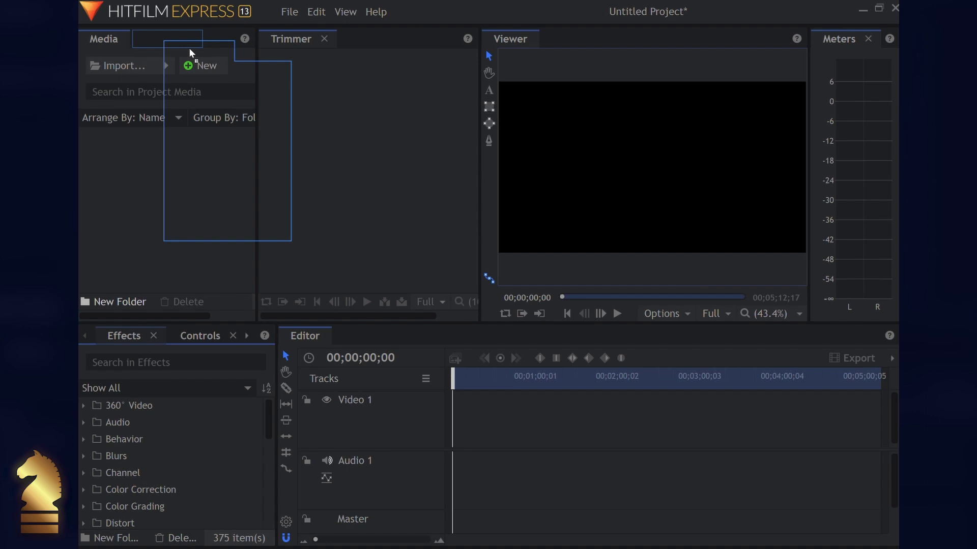
pyautogui.moveTo(192, 53); pyautogui.dragTo(164, 40)
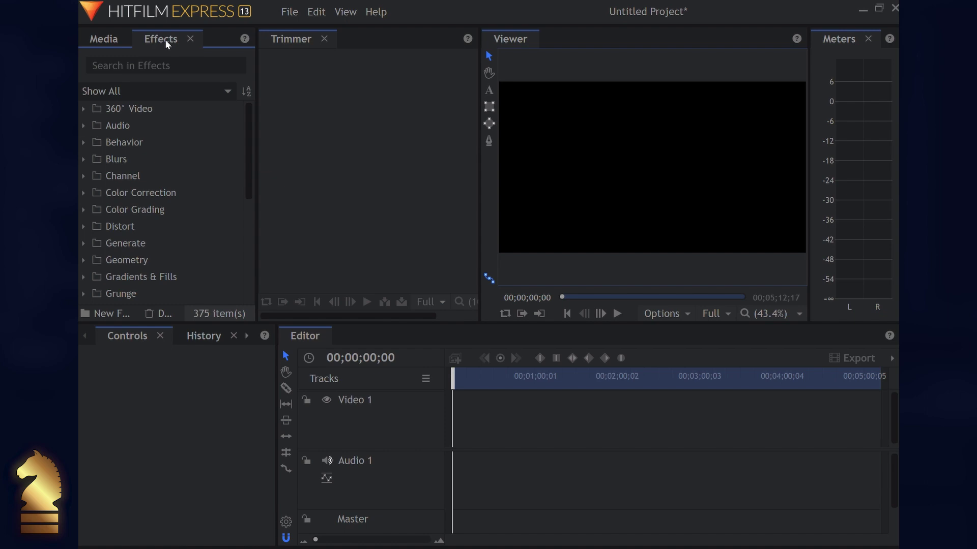
pyautogui.click(103, 40)
pyautogui.click(152, 41)
pyautogui.click(108, 43)
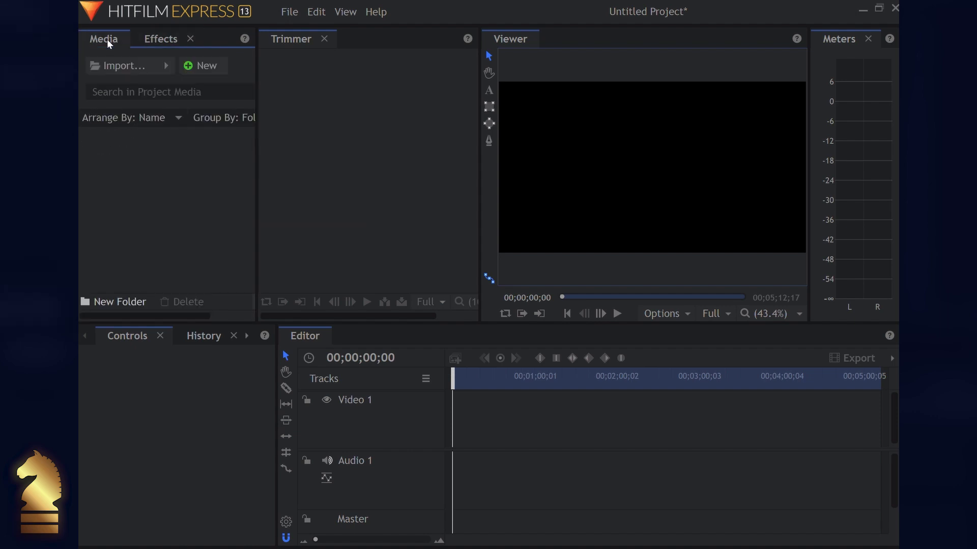
# Group the Controls panel with the Trimmer and bring the Effects panel to the front of its group
pyautogui.click(133, 340)
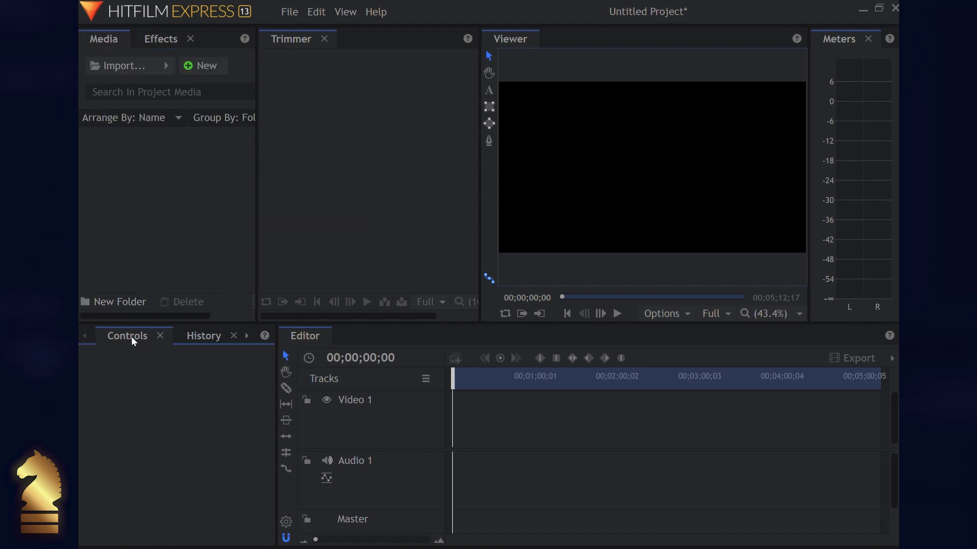
pyautogui.moveTo(157, 327); pyautogui.dragTo(381, 45)
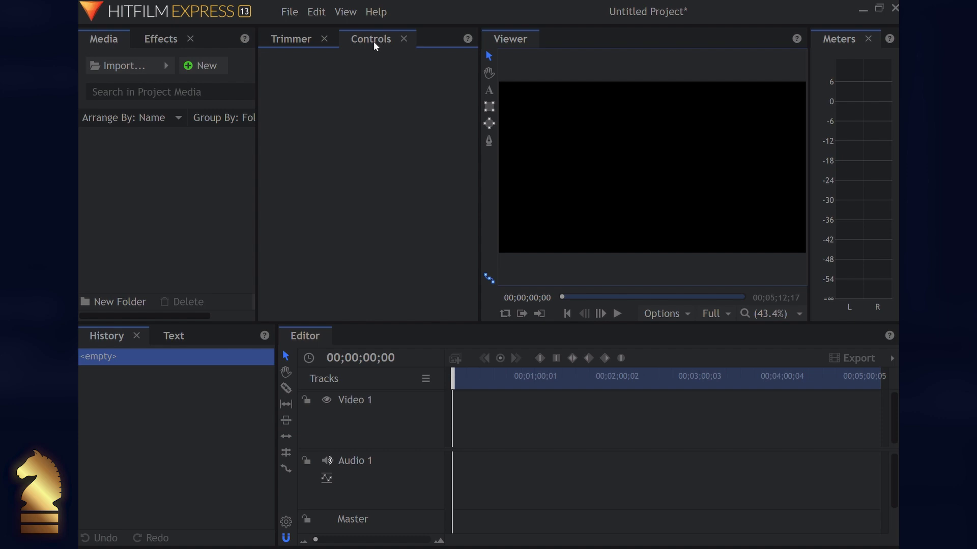
pyautogui.click(162, 40)
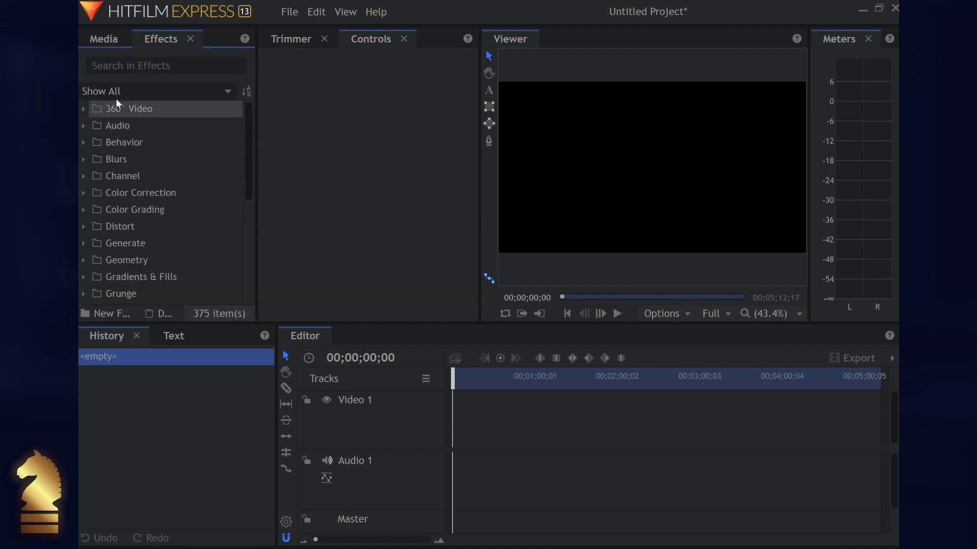
pyautogui.click(110, 46)
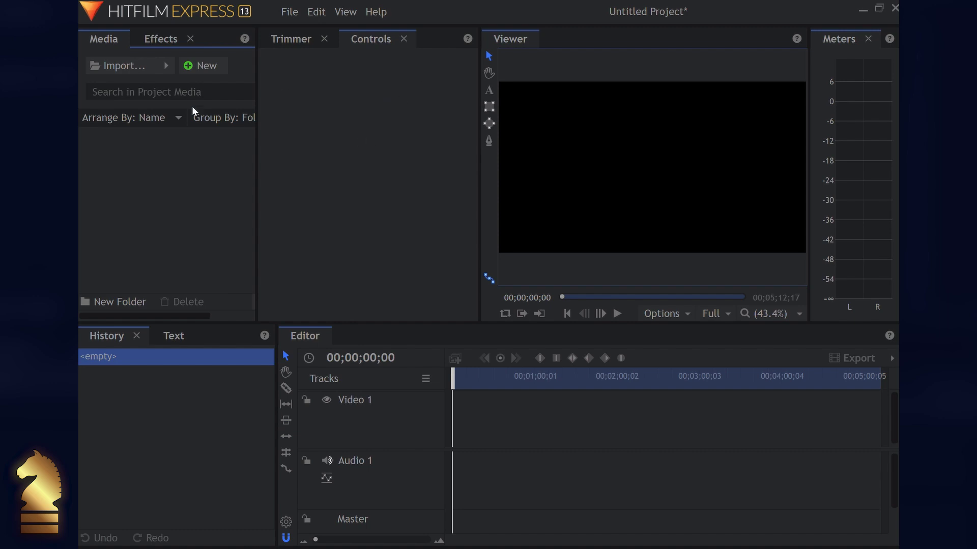
pyautogui.click(164, 43)
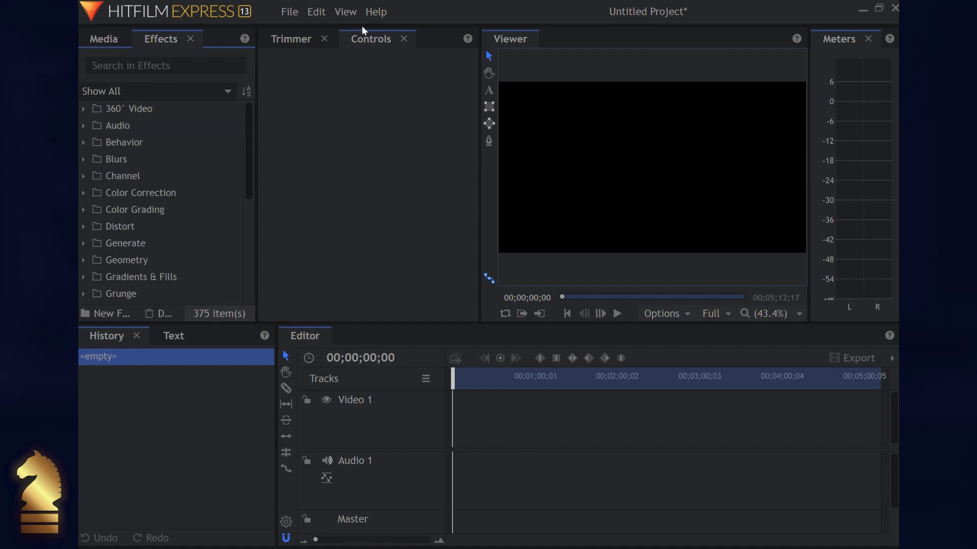
pyautogui.click(370, 37)
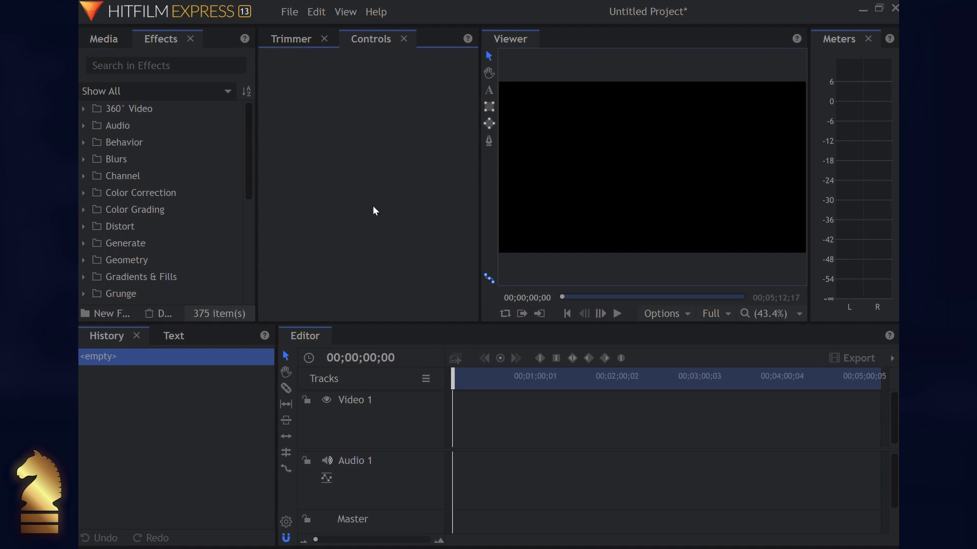
# Add the Text panel to the group holding Trimmer and Controls, leaving the Trimmer in front
pyautogui.click(175, 335)
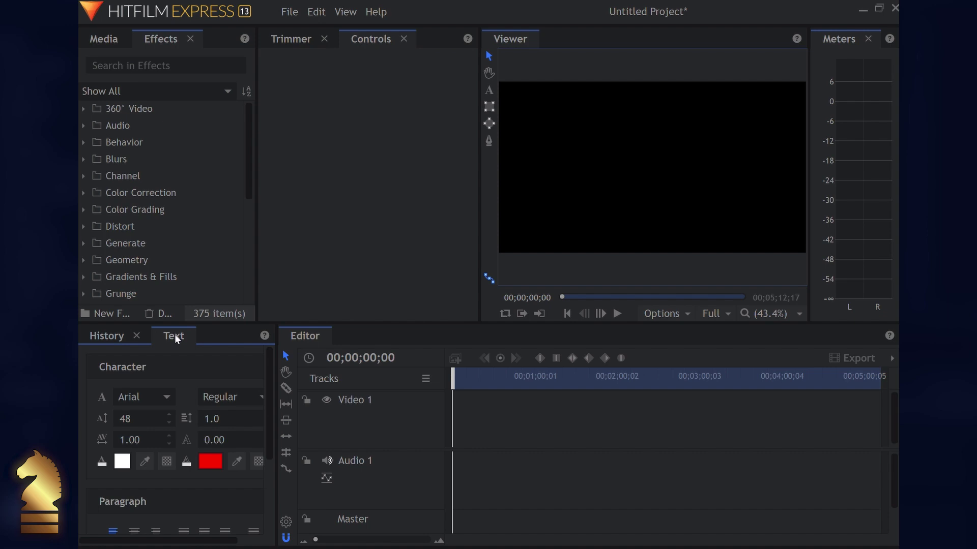
pyautogui.moveTo(175, 335); pyautogui.dragTo(445, 40)
pyautogui.click(408, 44)
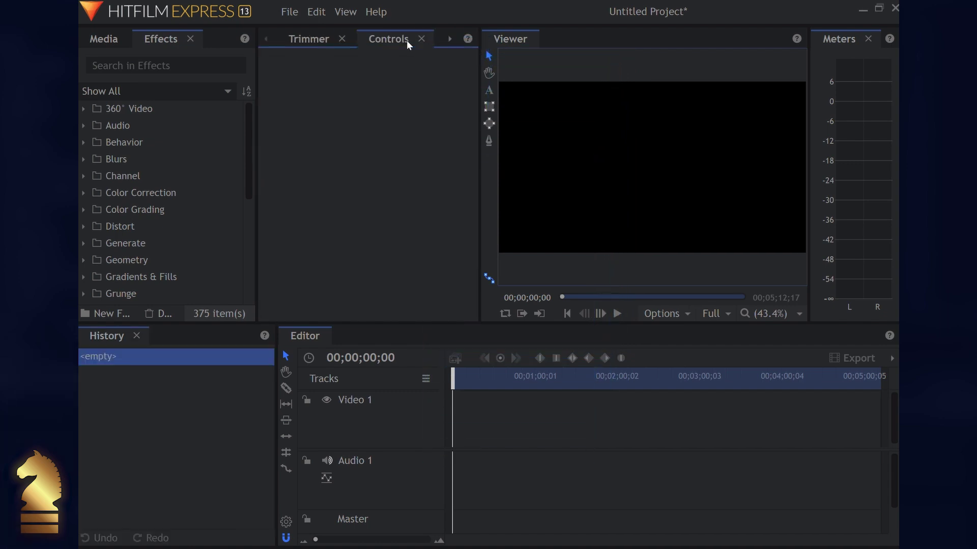
pyautogui.click(450, 39)
pyautogui.click(419, 40)
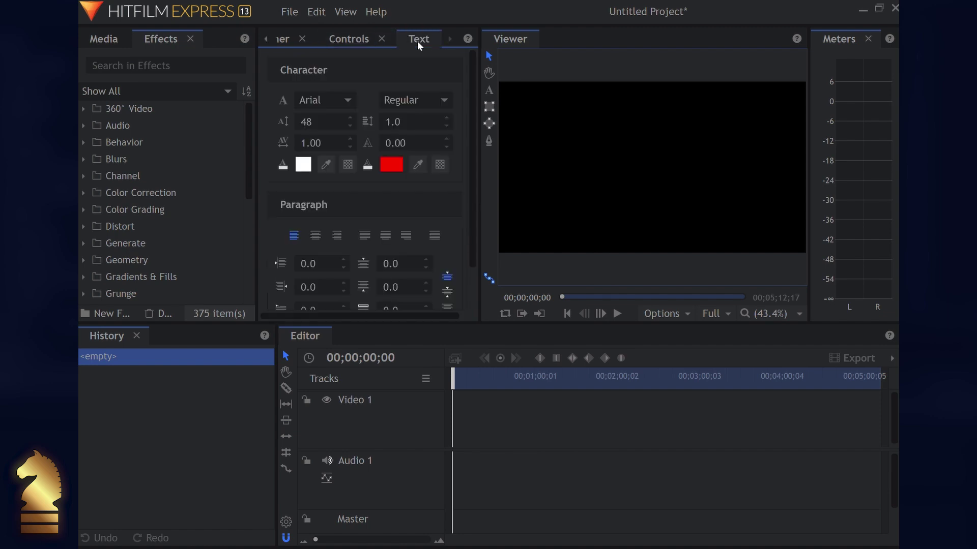
pyautogui.click(285, 39)
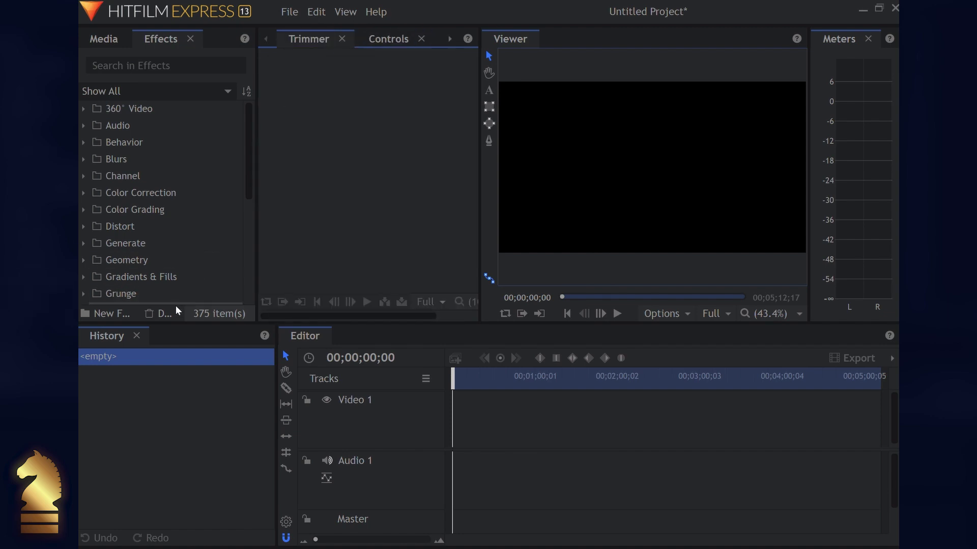
# Close the History panel and adjust the divider so the Editor timeline is slightly taller
pyautogui.click(137, 336)
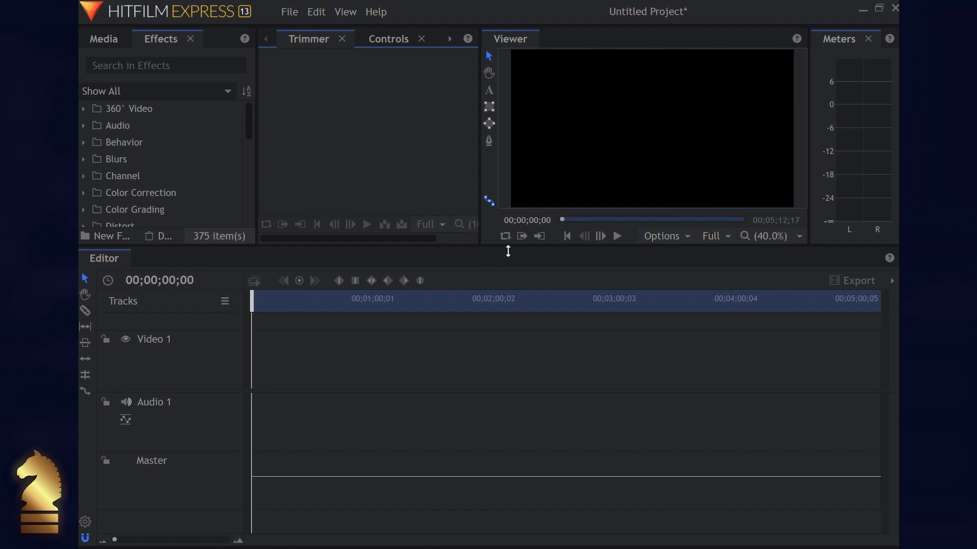
pyautogui.moveTo(508, 251); pyautogui.dragTo(500, 312)
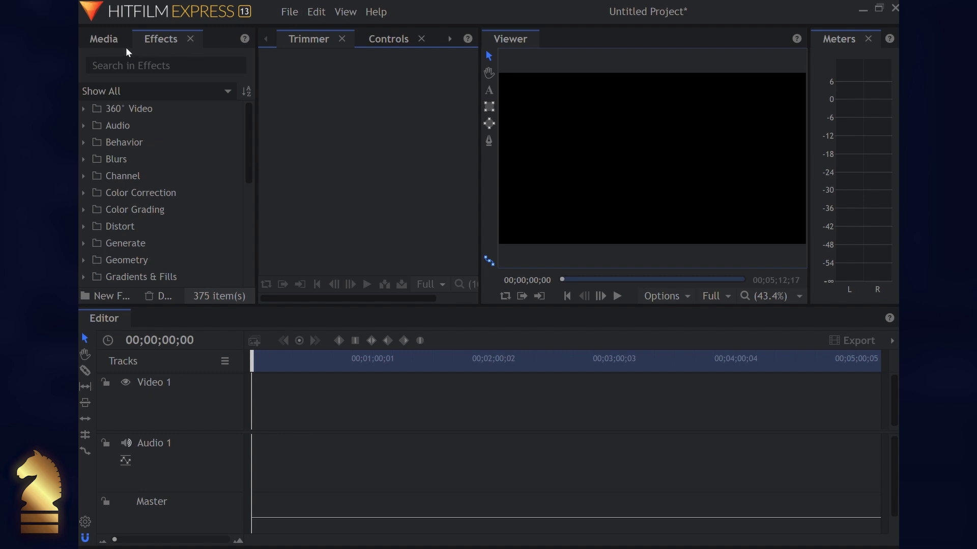
# Review the rearranged Media, Effects, Trimmer, Controls and Text panels one by one
pyautogui.click(105, 40)
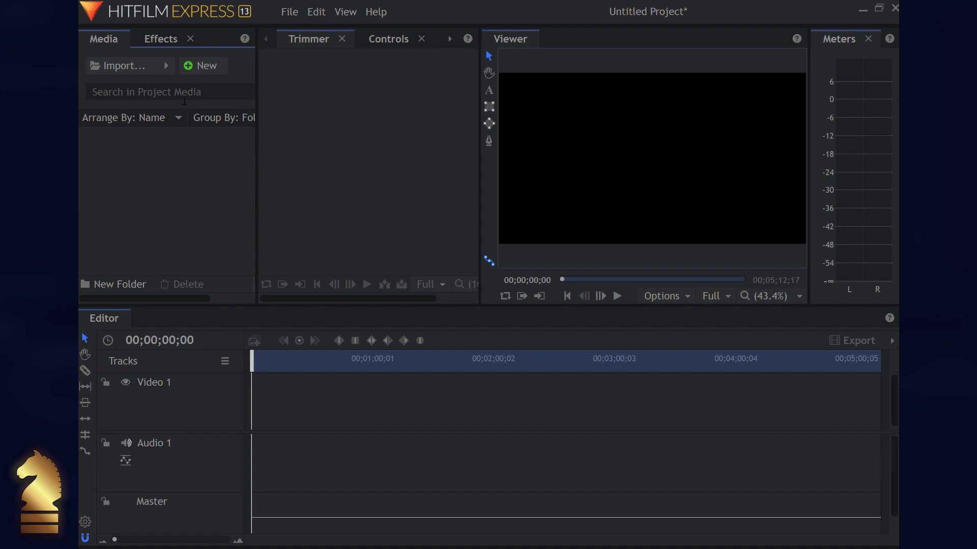
pyautogui.click(173, 40)
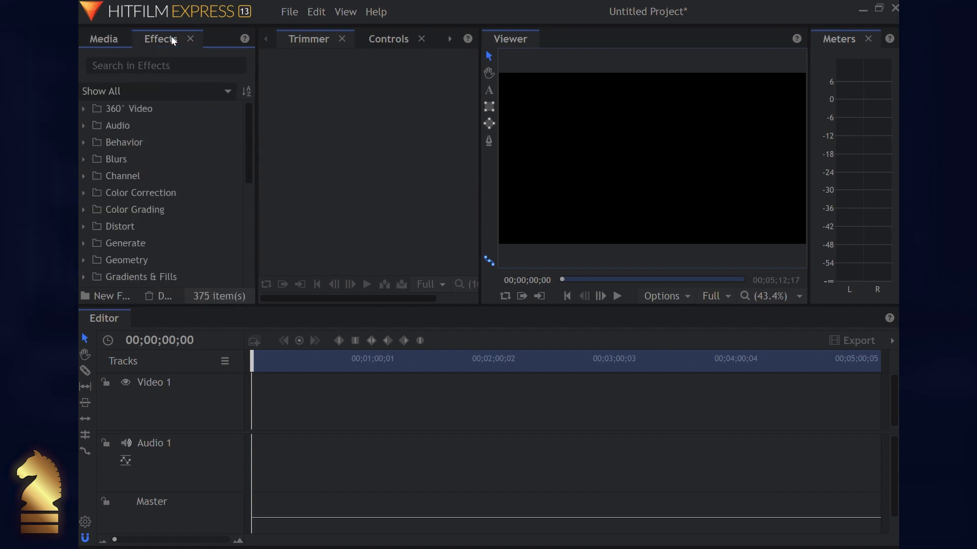
pyautogui.click(308, 44)
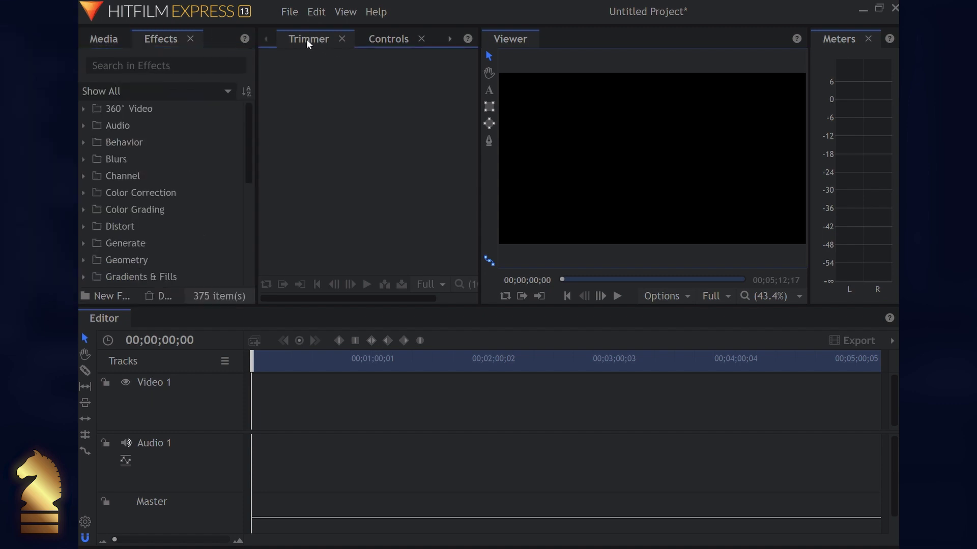
pyautogui.click(391, 41)
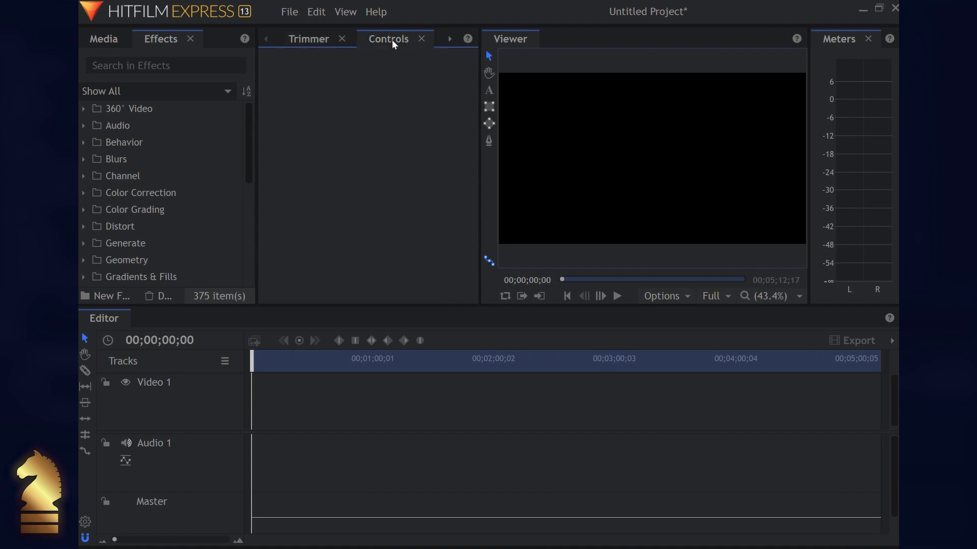
pyautogui.click(450, 39)
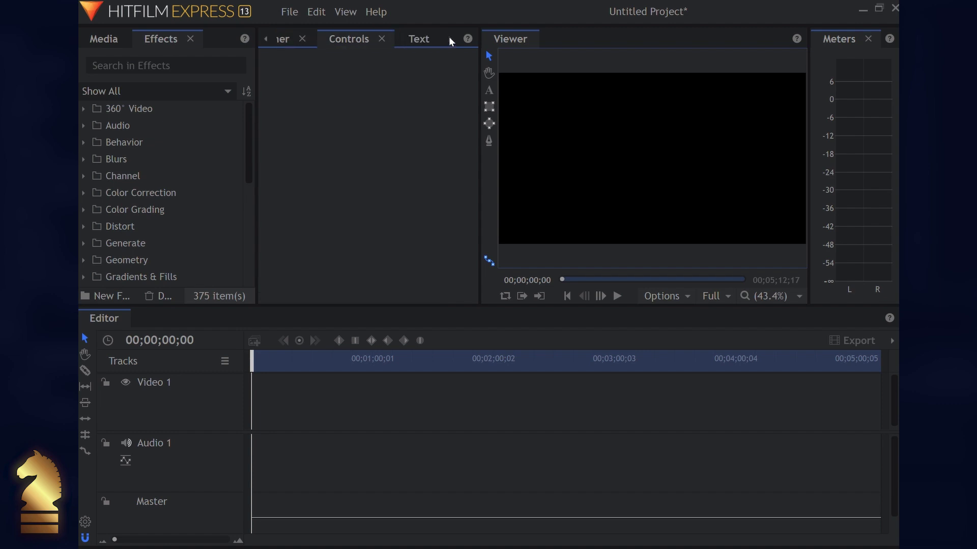
pyautogui.click(420, 39)
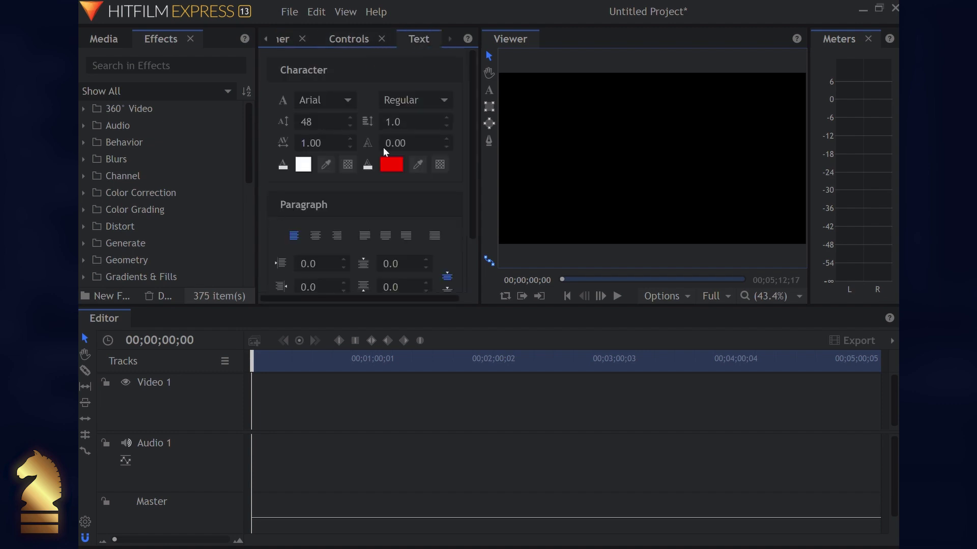
pyautogui.click(288, 43)
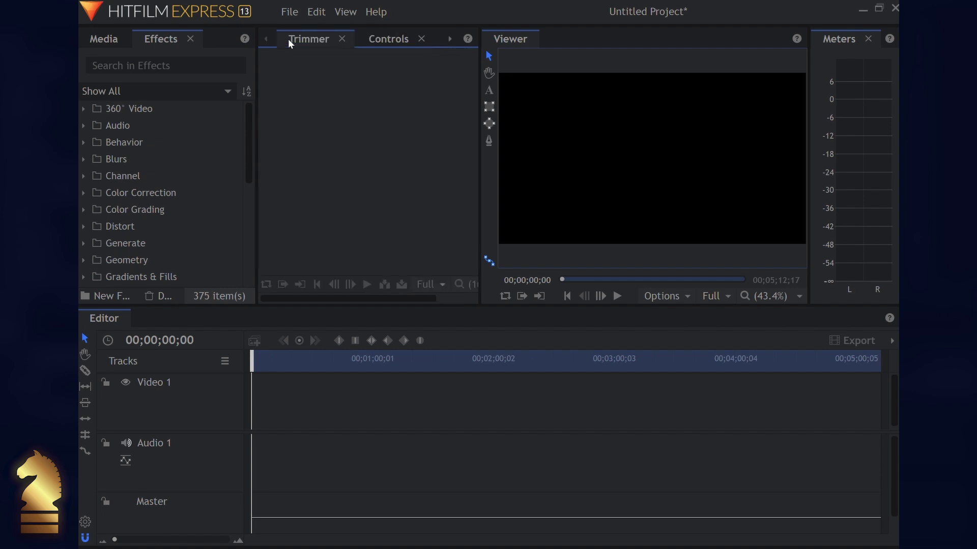
# Save the panel layout as a new workspace named "Editing - Workshop"
pyautogui.click(345, 11)
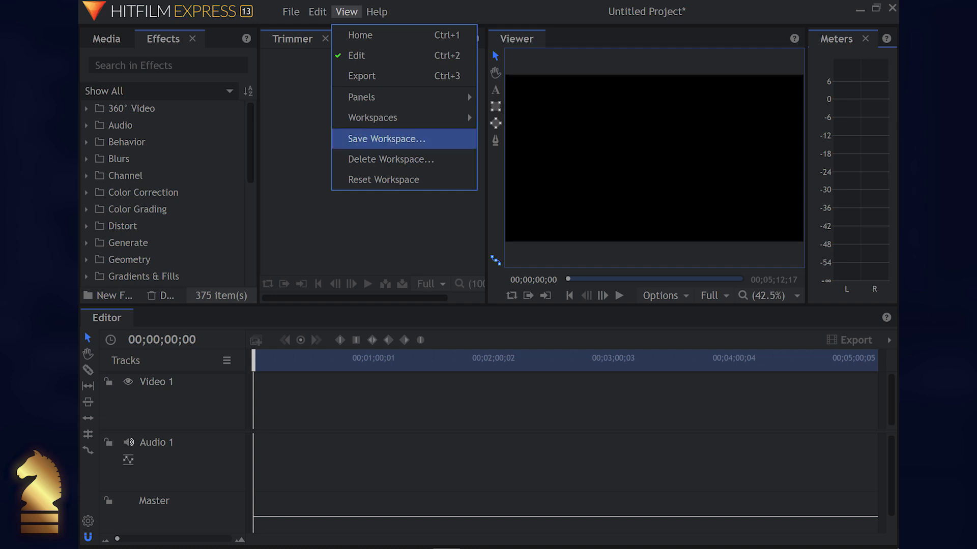
pyautogui.click(386, 139)
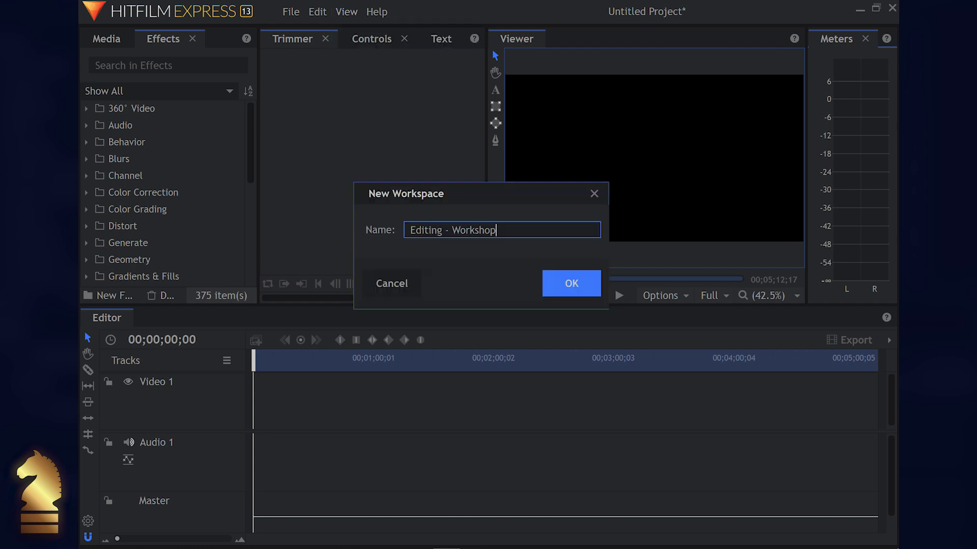